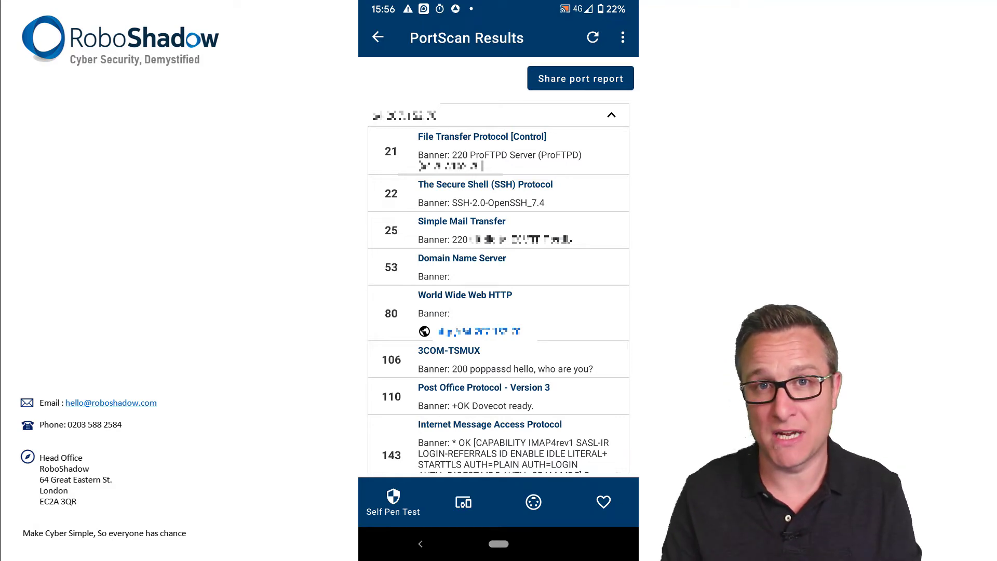
{"action": "scroll", "coordinate": [498, 288], "scroll_direction": "down", "scroll_amount": 2}
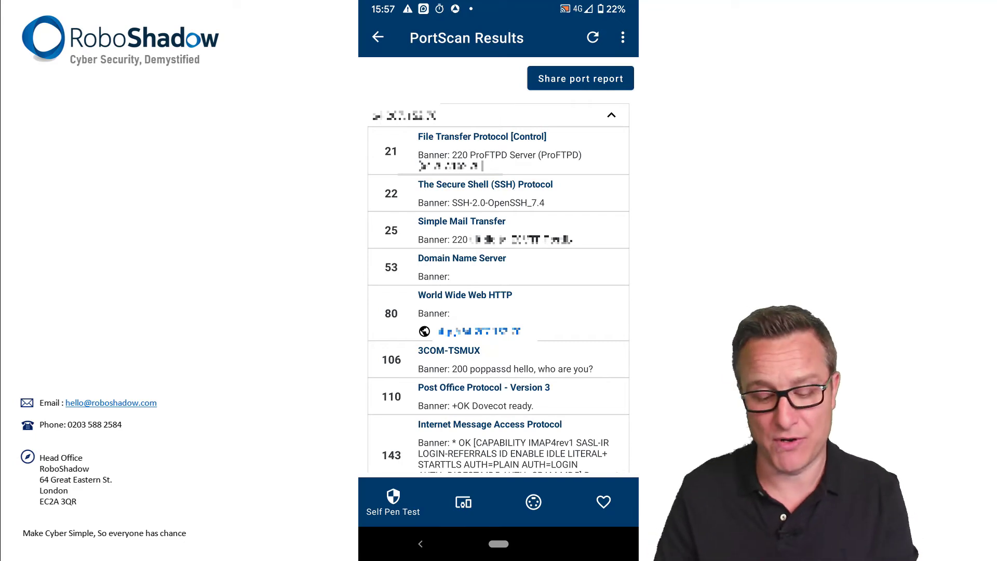
{"action": "scroll", "coordinate": [499, 289], "scroll_direction": "down", "scroll_amount": 5}
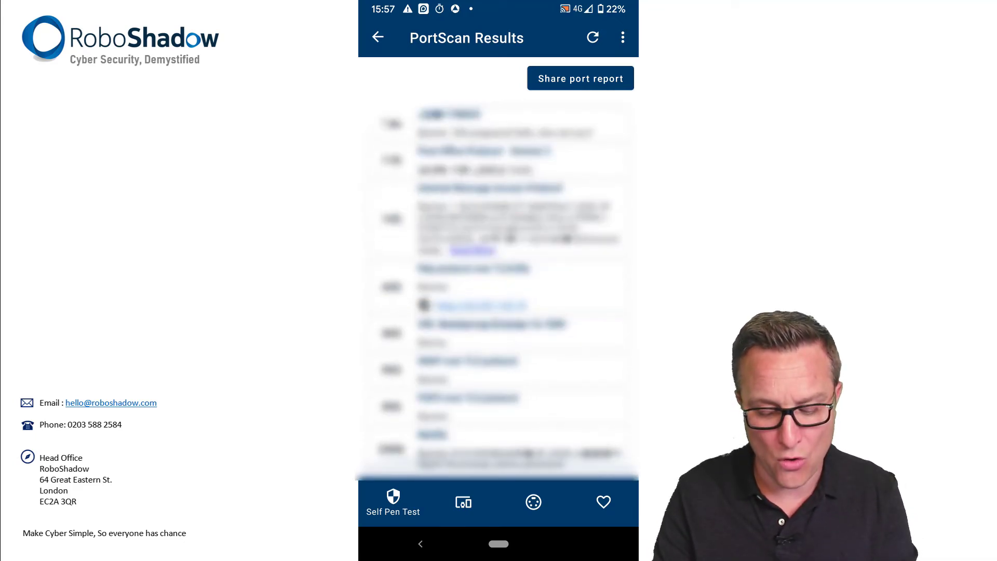
{"action": "scroll", "coordinate": [498, 289], "scroll_direction": "up", "scroll_amount": 5}
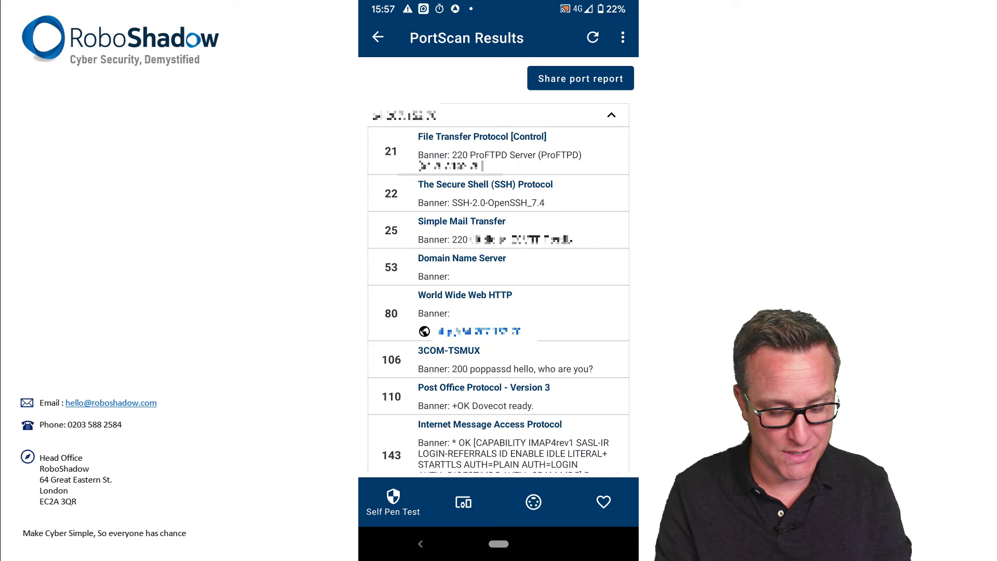
{"action": "scroll", "coordinate": [499, 288], "scroll_direction": "down", "scroll_amount": 5}
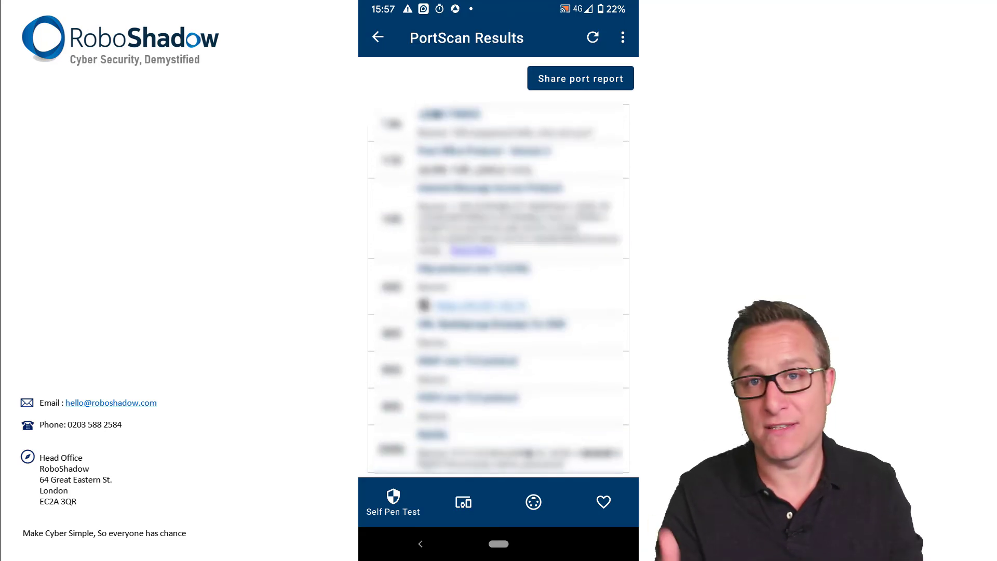
{"action": "scroll", "coordinate": [499, 289], "scroll_direction": "up", "scroll_amount": 5}
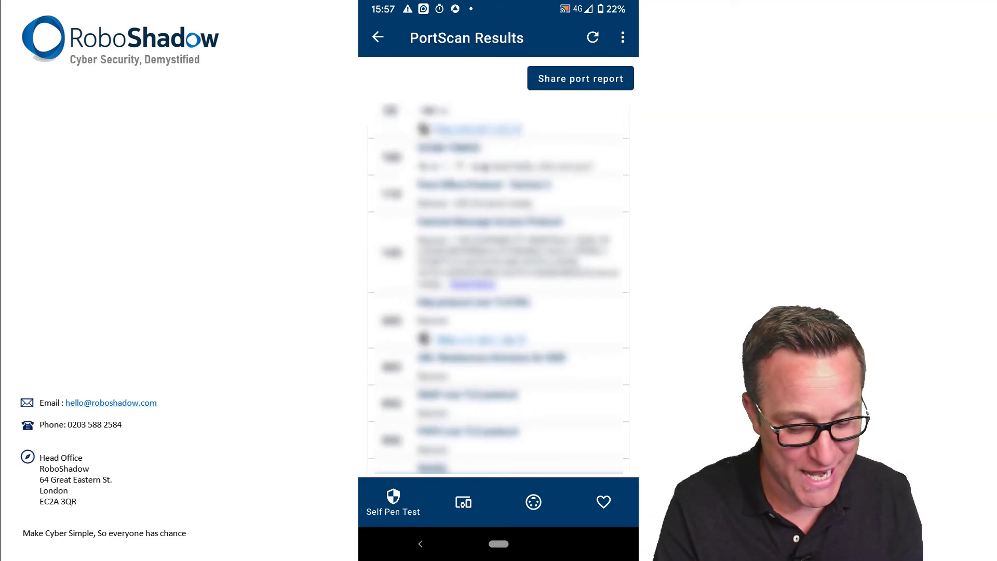
{"action": "scroll", "coordinate": [499, 289], "scroll_direction": "down", "scroll_amount": 1}
{"action": "scroll", "coordinate": [498, 288], "scroll_direction": "down", "scroll_amount": 5}
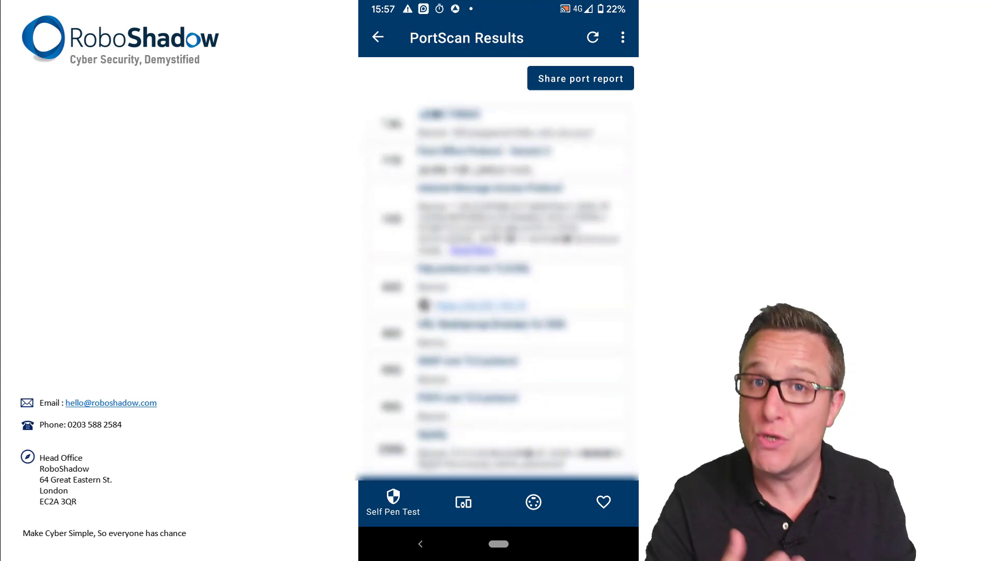
{"action": "scroll", "coordinate": [498, 289], "scroll_direction": "up", "scroll_amount": 3}
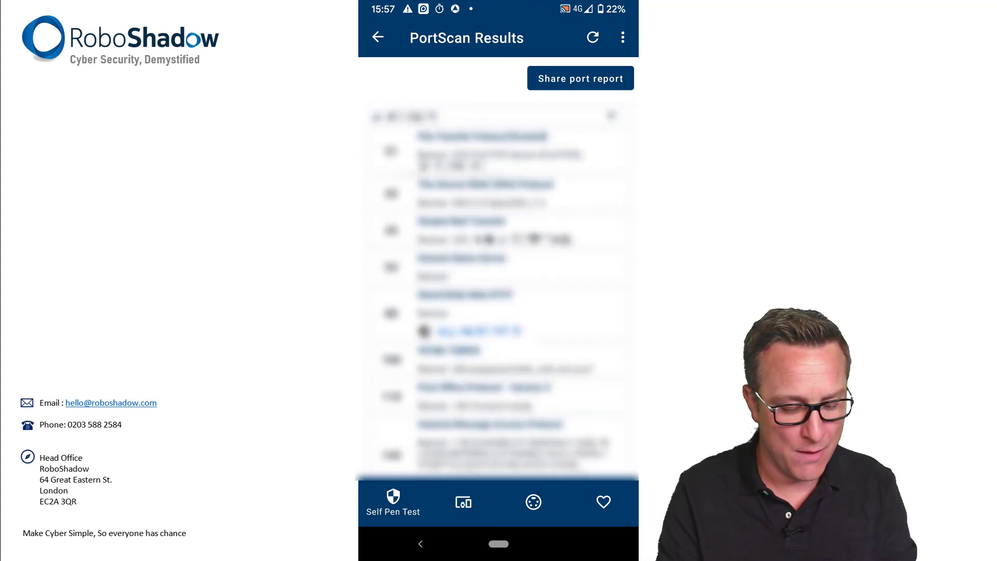